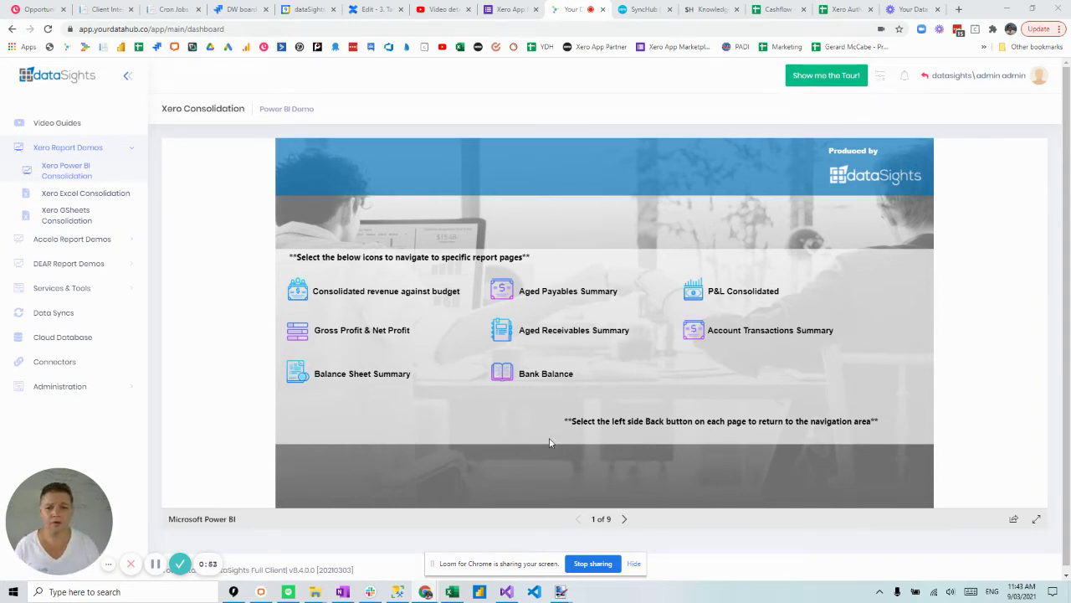
- View the Consolidated Revenue Against Budget page of the Power BI demo and return to the report navigation page
click(297, 290)
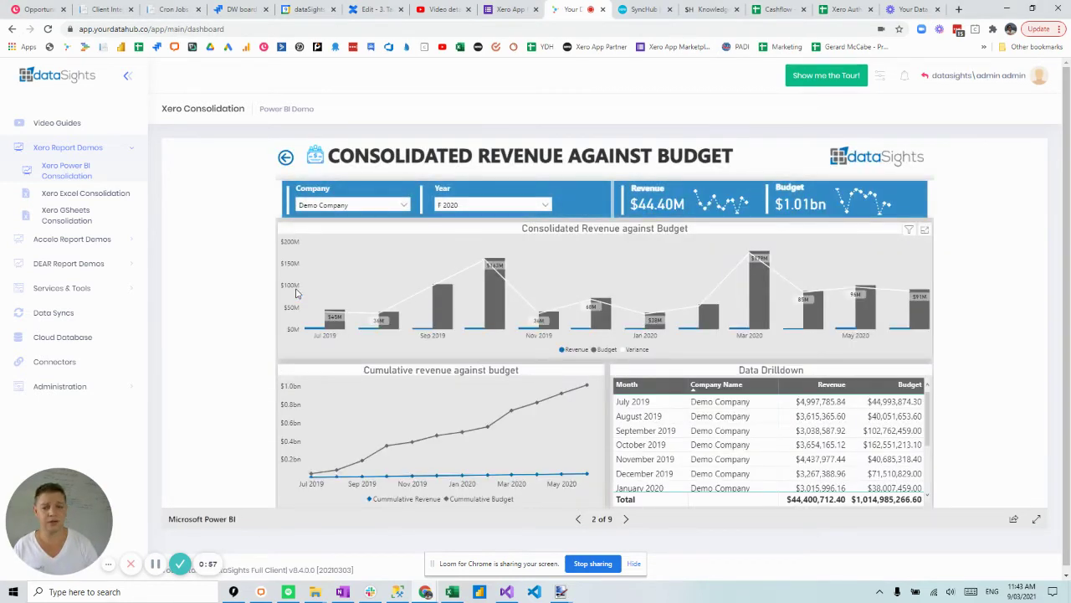
click(286, 159)
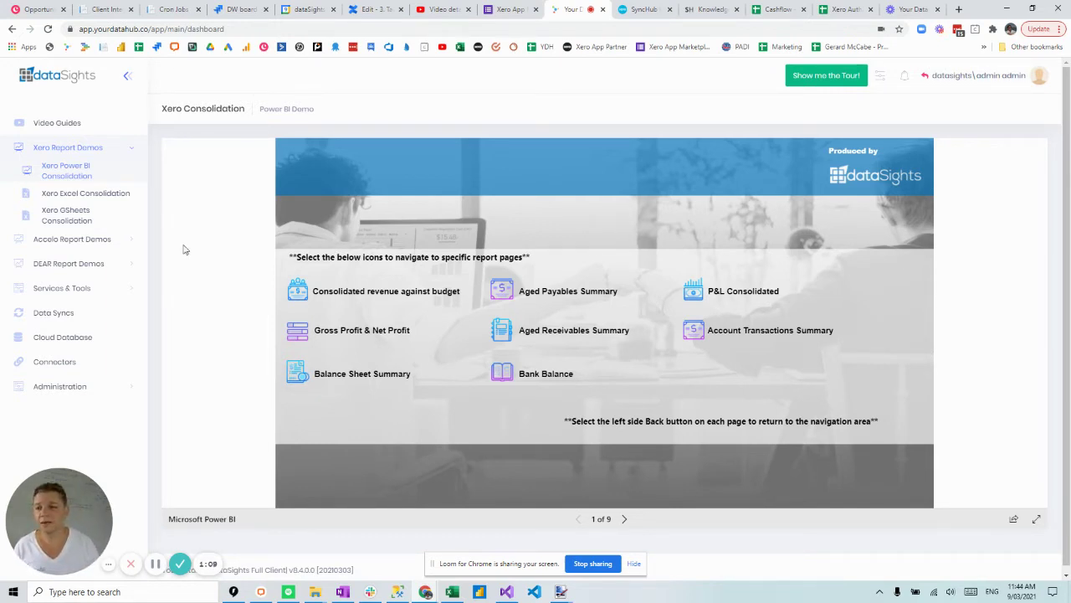
- Open the P&L CONSOL sheet of the Xero Excel Consolidation demo and look through the workbook's sheet tabs up to the data sheets
click(92, 195)
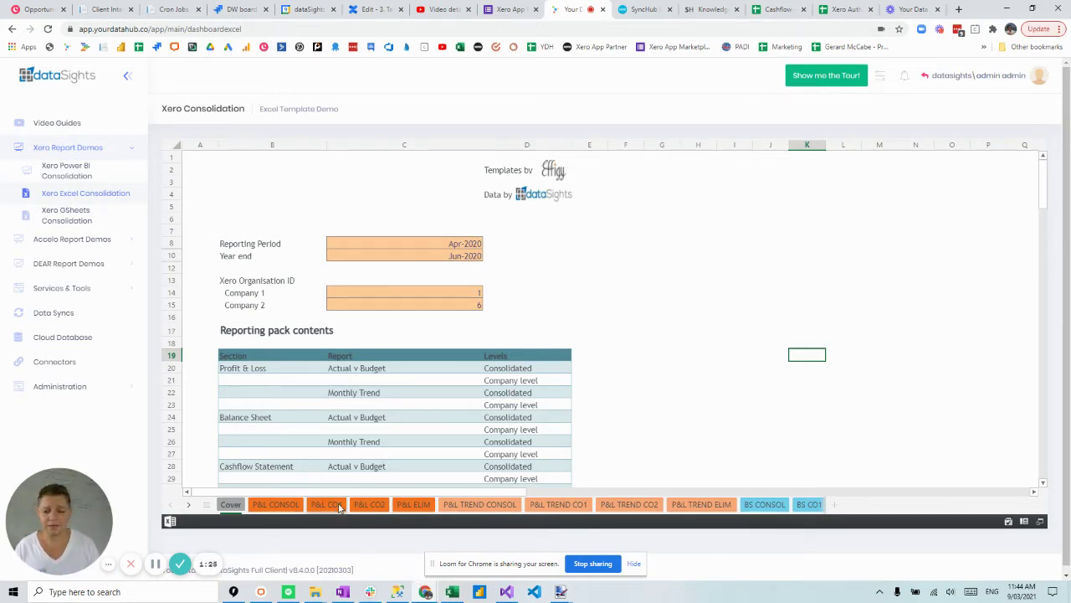
click(277, 505)
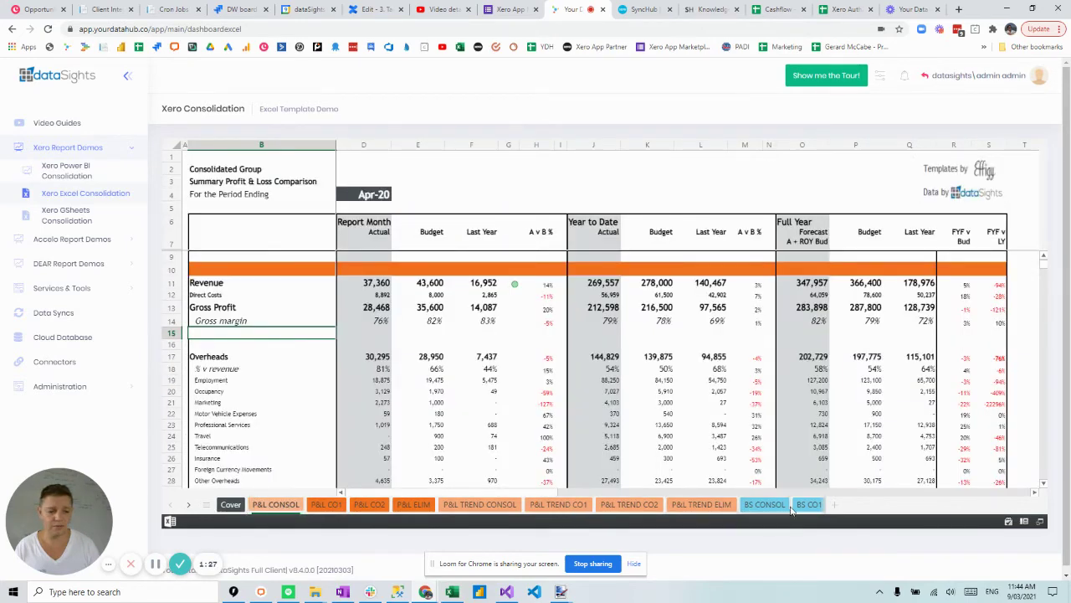
click(189, 505)
click(189, 505)
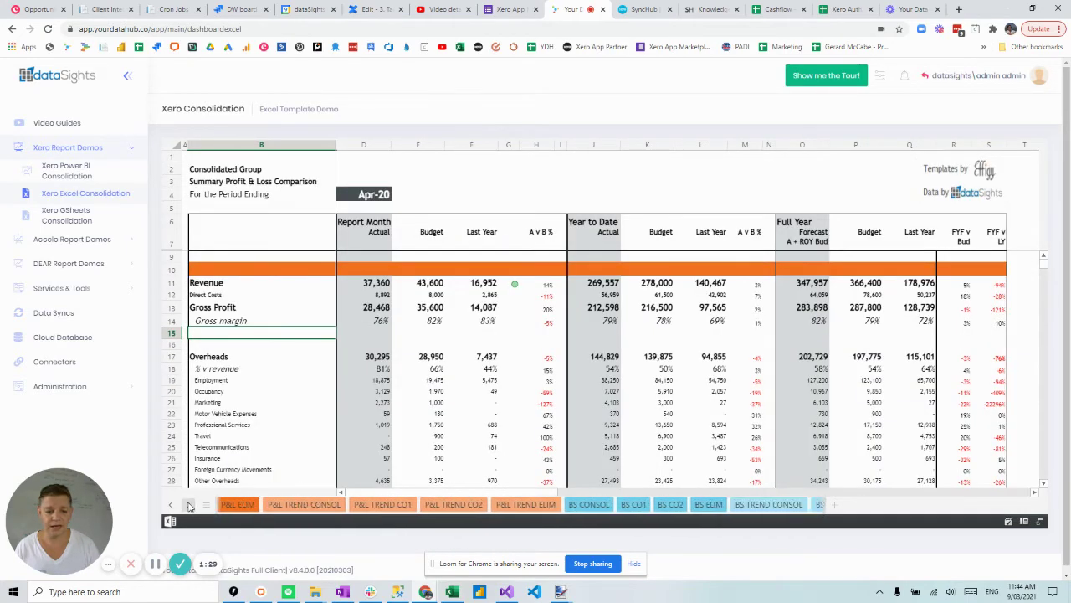
click(189, 506)
click(189, 506)
click(189, 506)
click(189, 506)
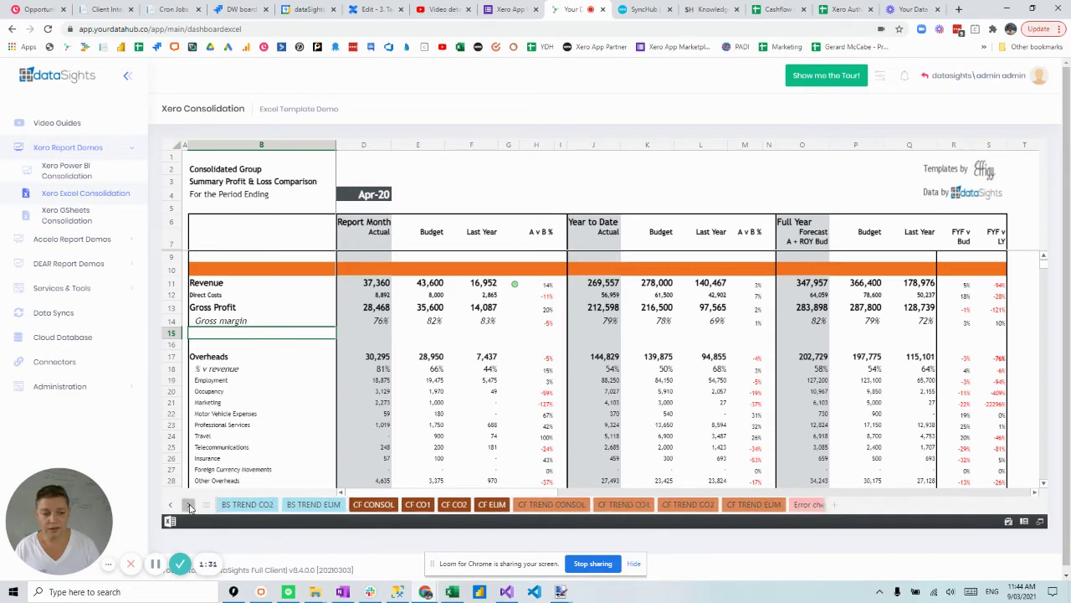
click(189, 506)
click(189, 505)
click(189, 506)
click(189, 505)
click(189, 505)
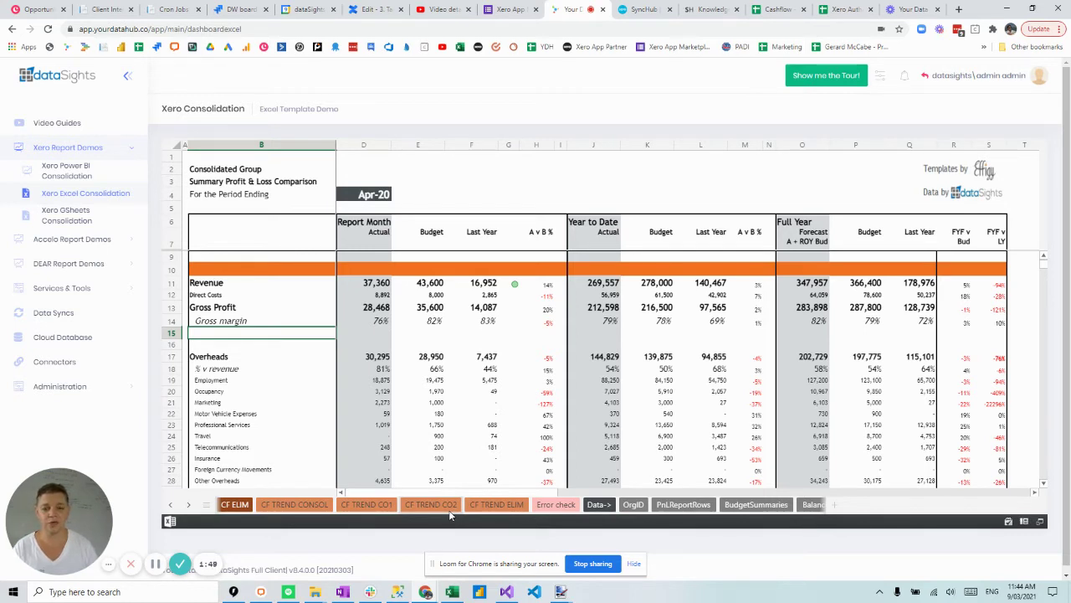
- Switch to SQL Server Management Studio and examine the dataSights database's tables and views, plus the open XeroAccountTransactionsView script
click(398, 591)
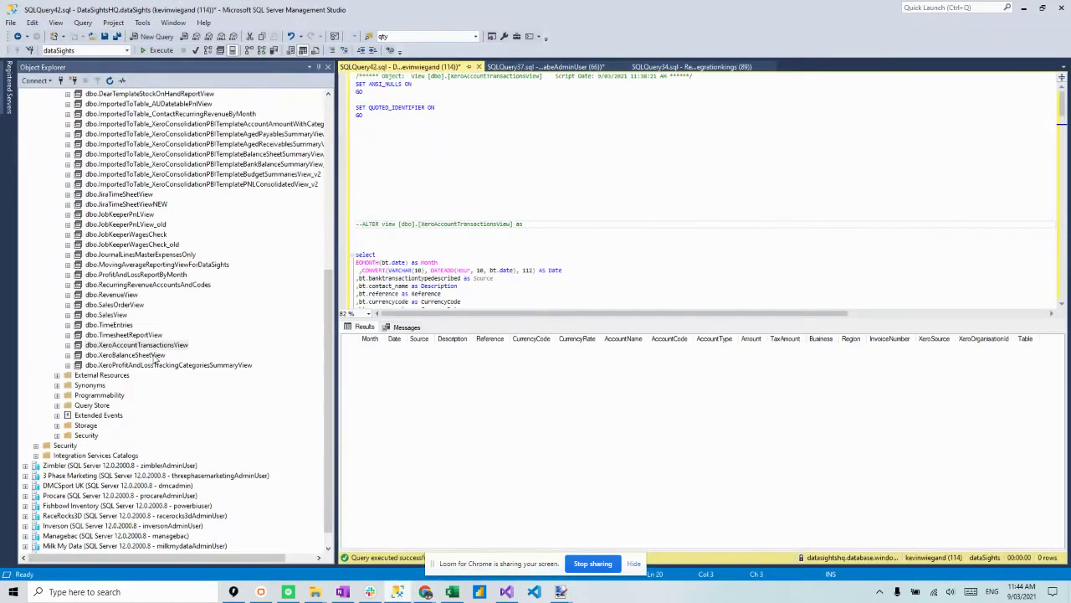
scroll(153, 369, up, 10)
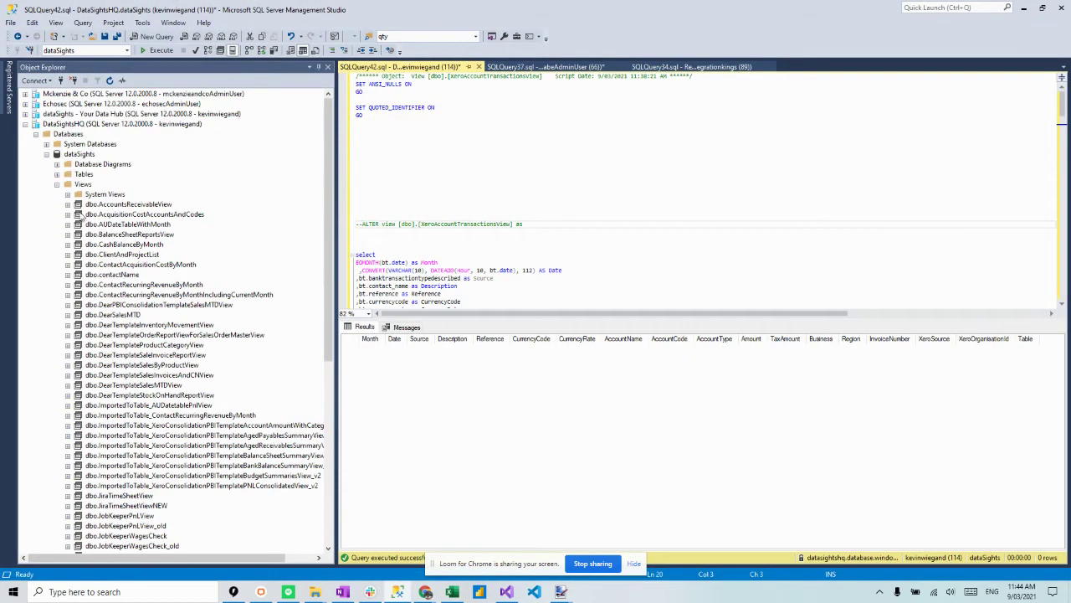
click(57, 174)
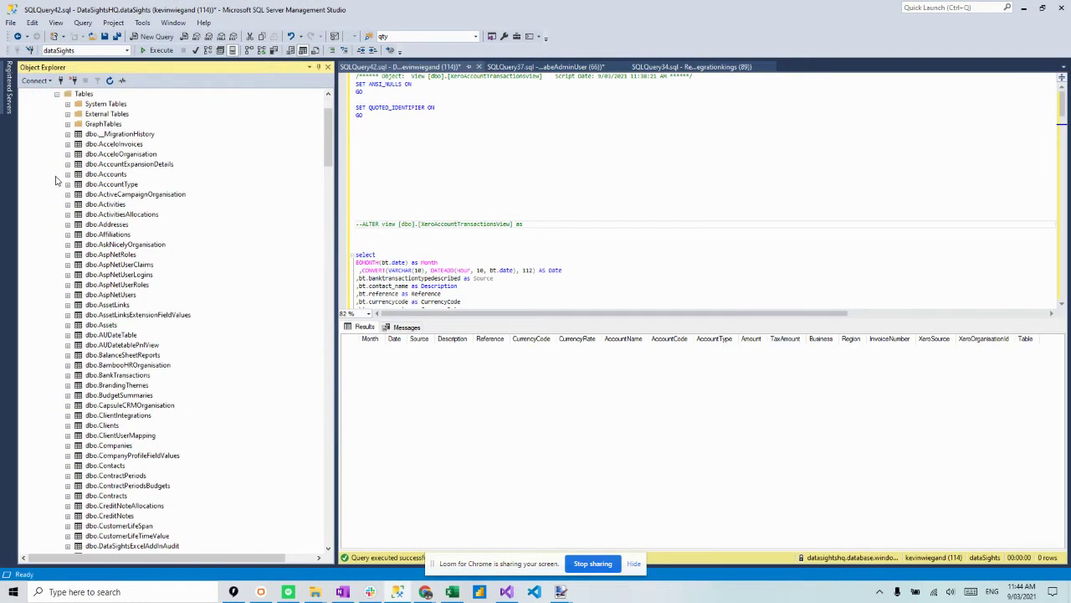
scroll(57, 180, up, 3)
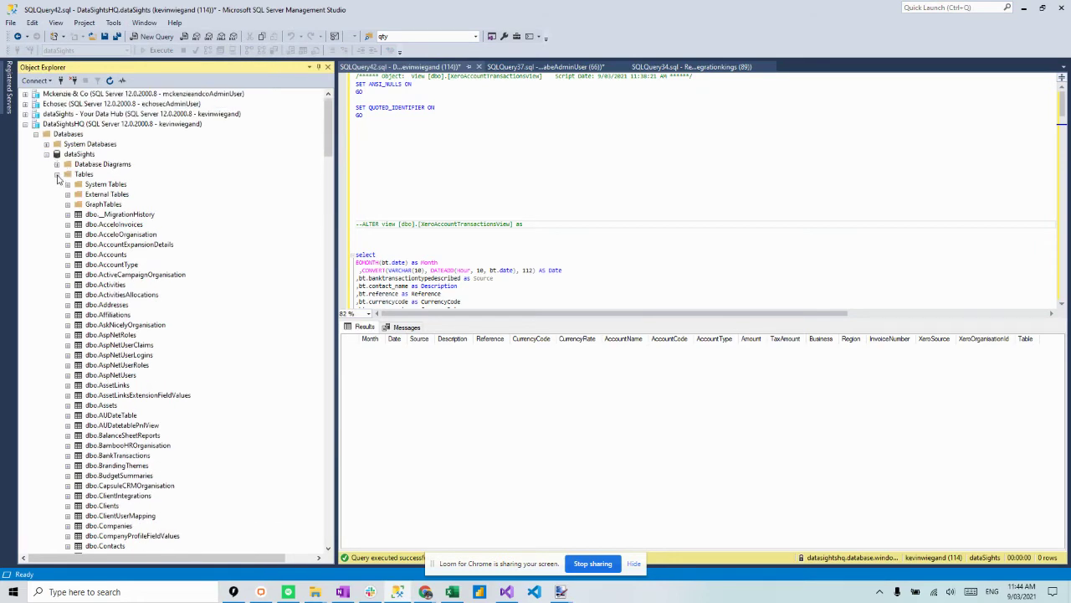
click(57, 174)
scroll(155, 245, down, 3)
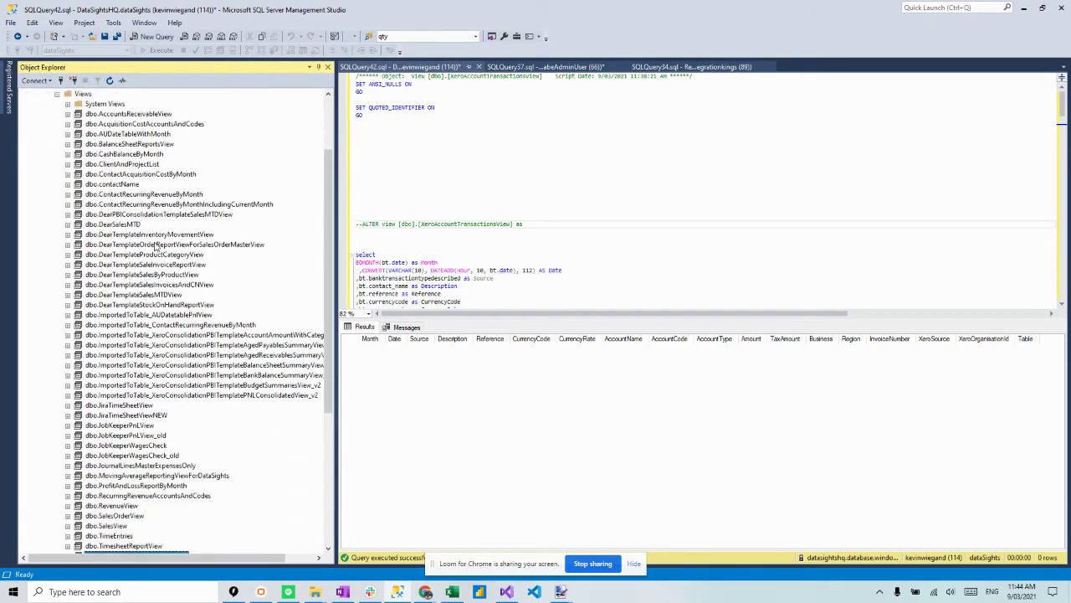
scroll(155, 245, down, 4)
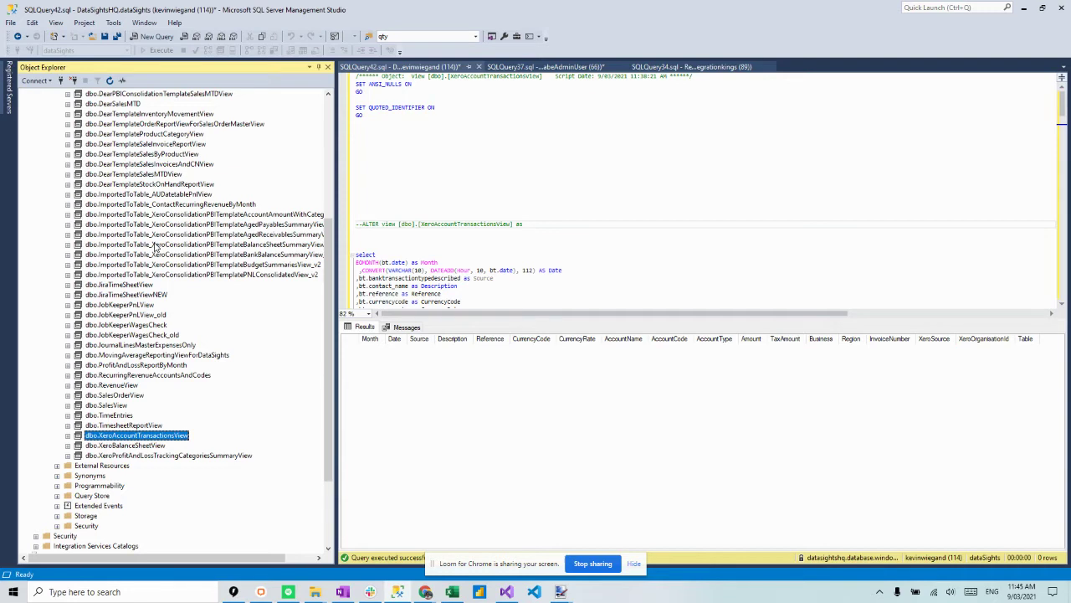
scroll(470, 205, down, 5)
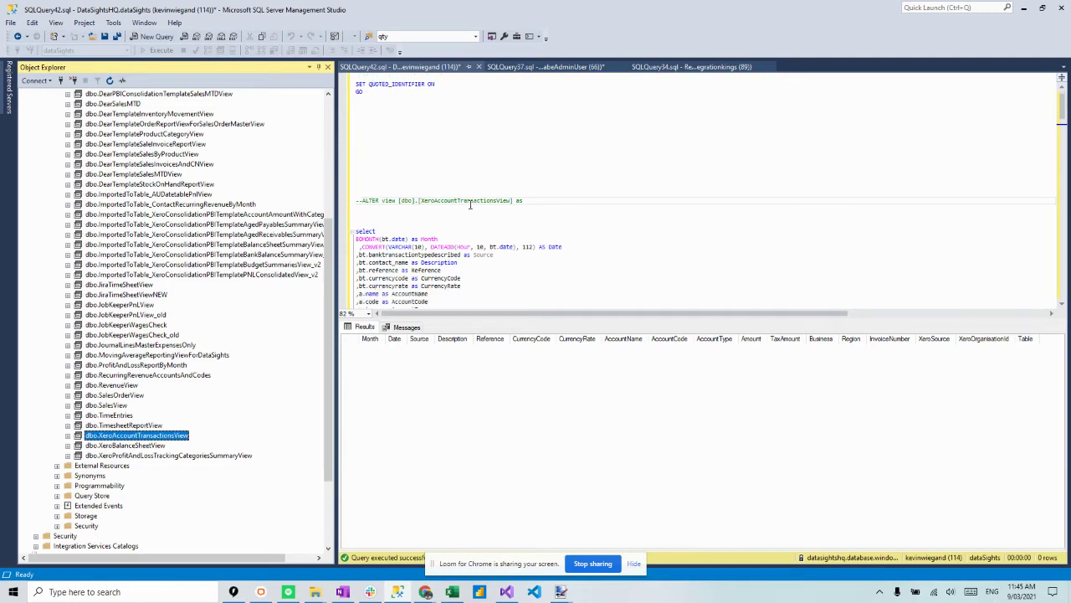
scroll(470, 205, up, 5)
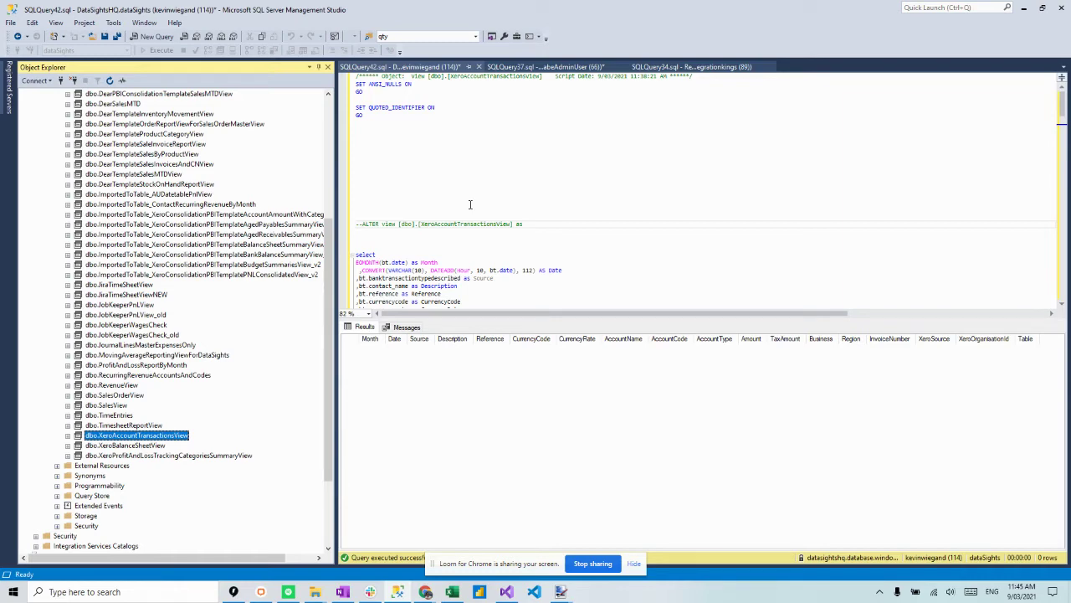
- Switch to the blank Excel workbook, connect to the recent source datasightshq.database.windows.net and expand its dataSights database
click(452, 591)
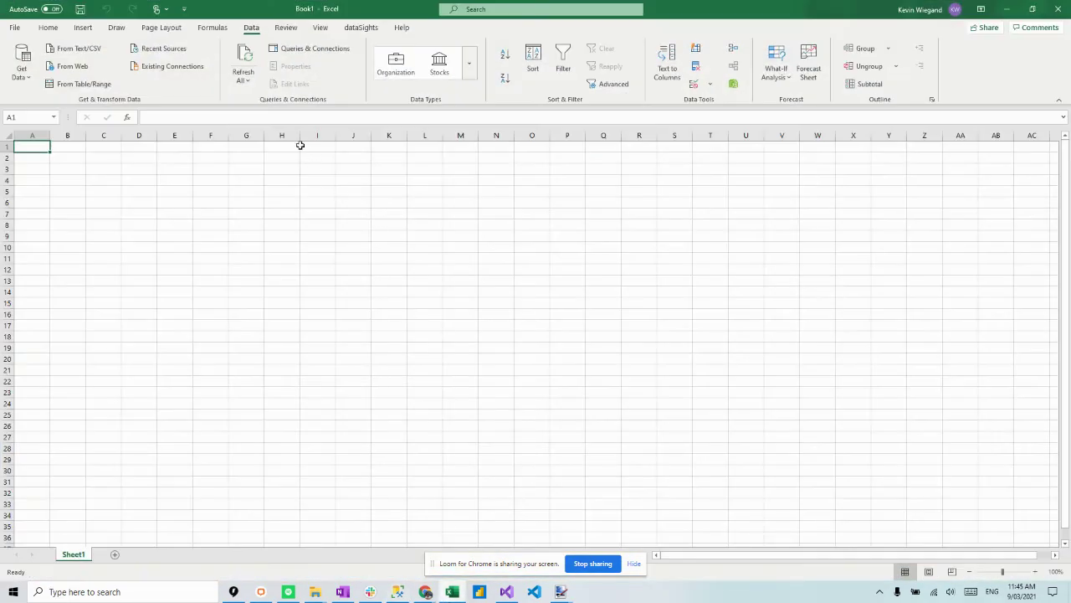
click(176, 53)
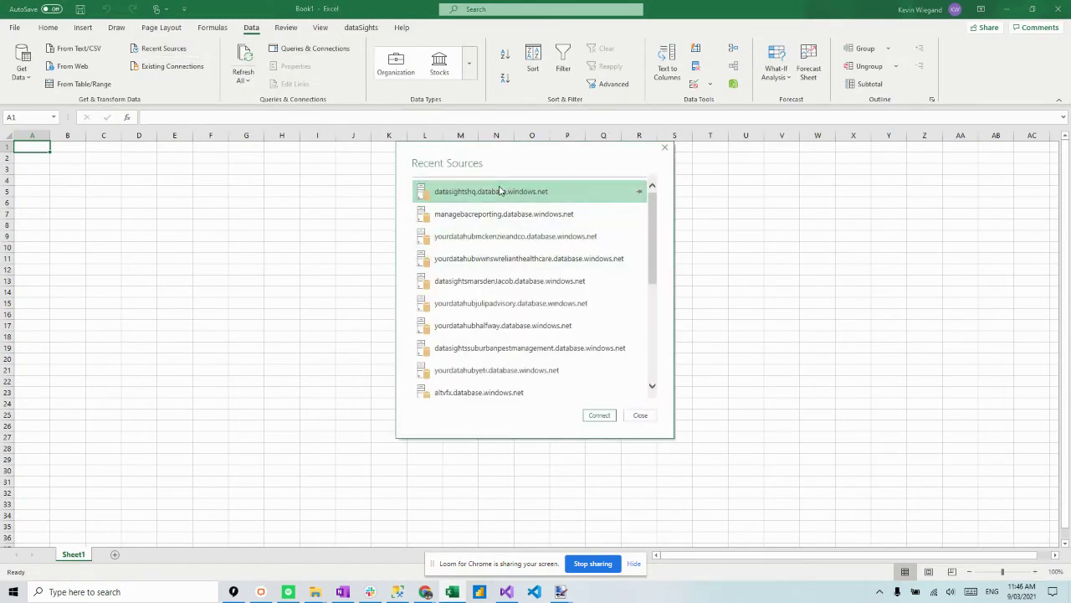
click(499, 191)
click(601, 415)
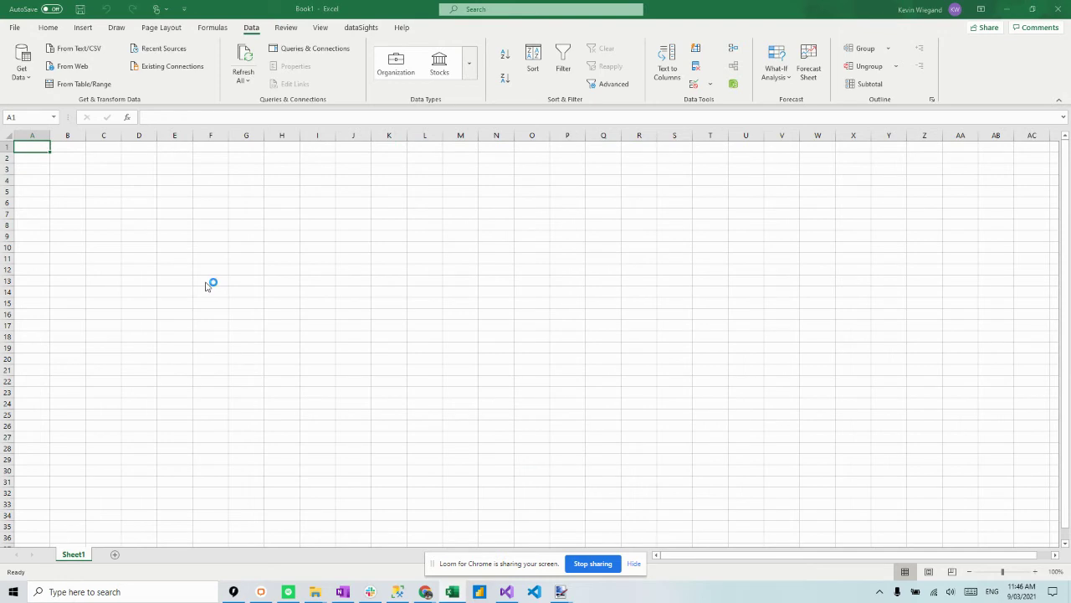
click(318, 202)
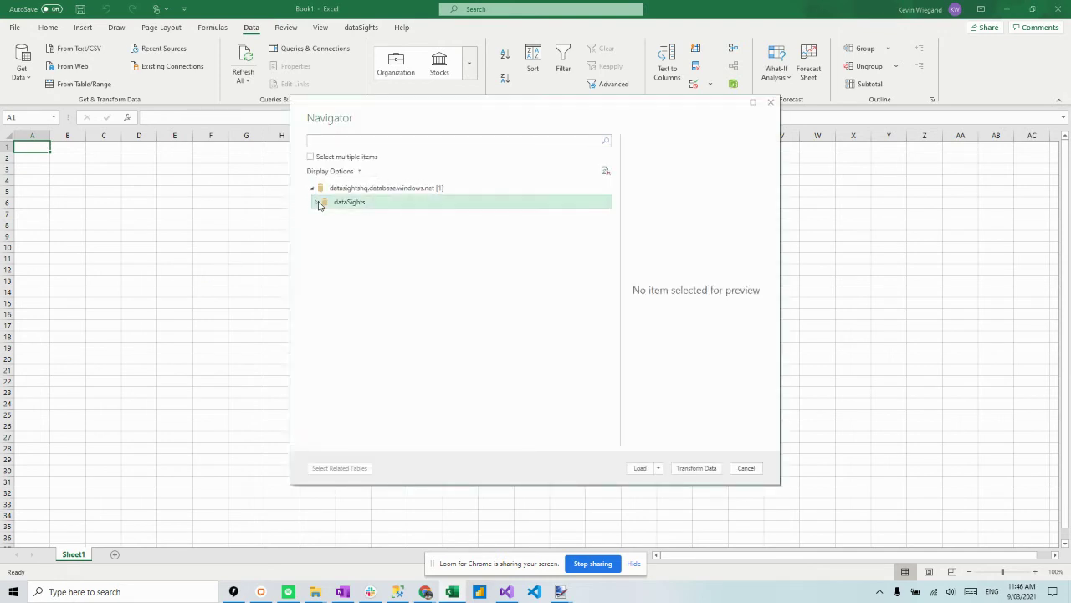
- Preview AccountsReceivableView and XeroAccountTransactionsView in the Navigator, and close it without loading any data
click(335, 216)
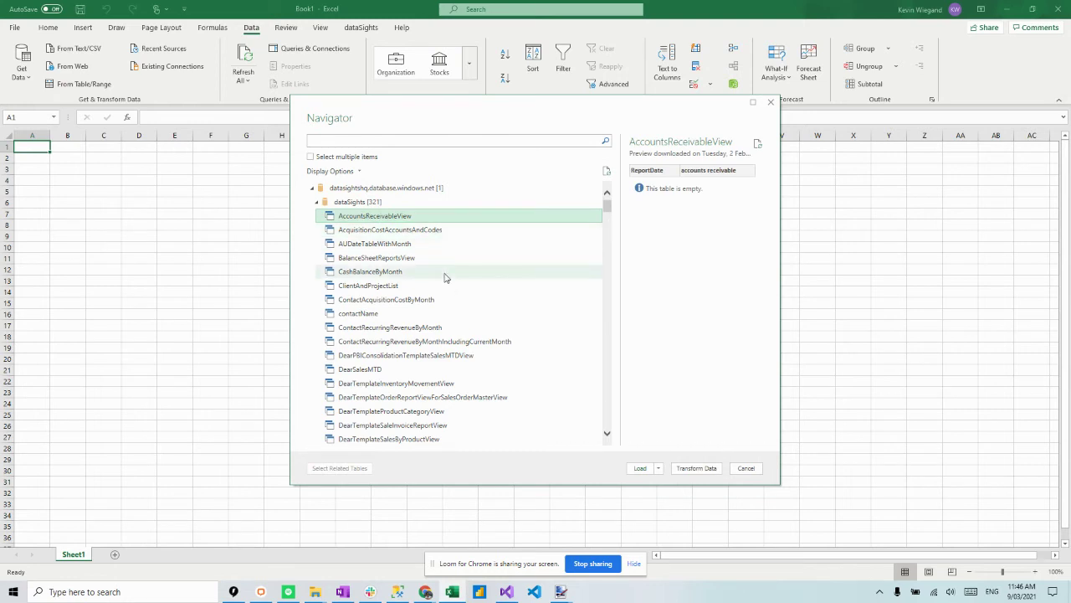
scroll(445, 282, down, 4)
scroll(444, 288, down, 10)
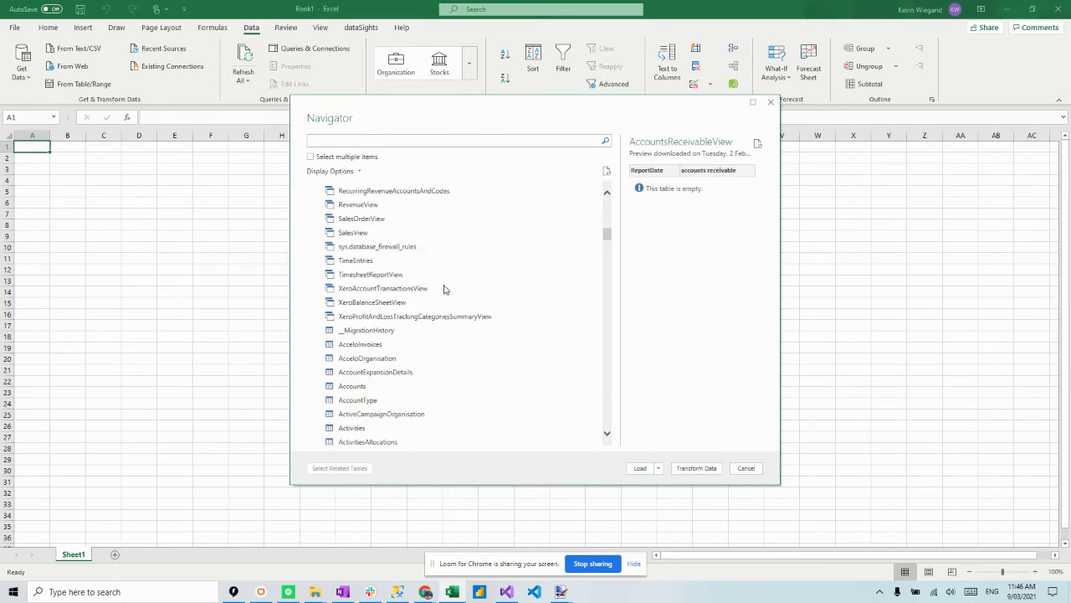
click(416, 254)
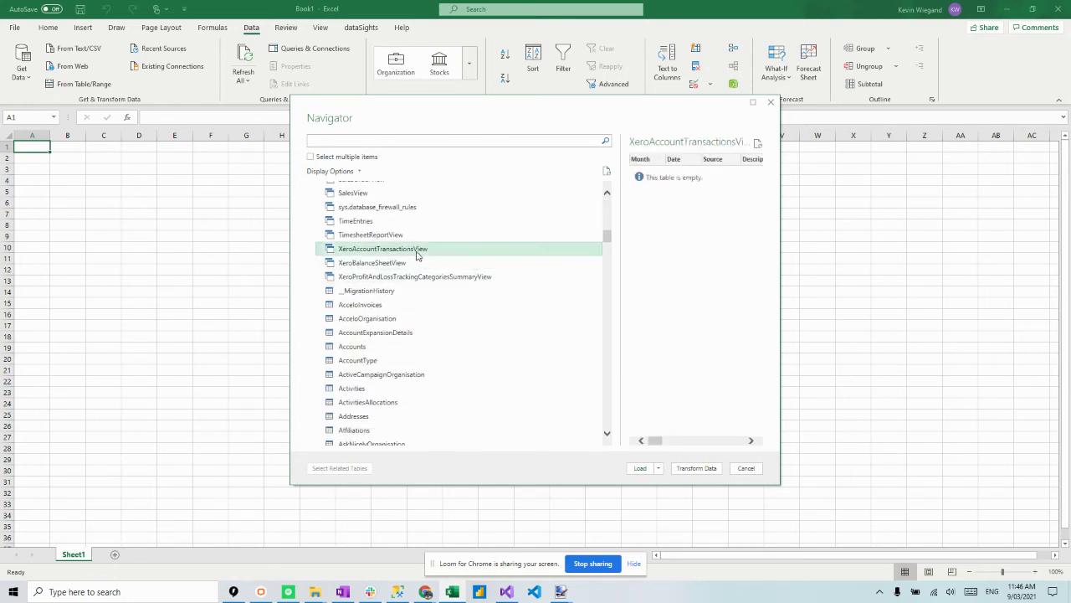
click(771, 104)
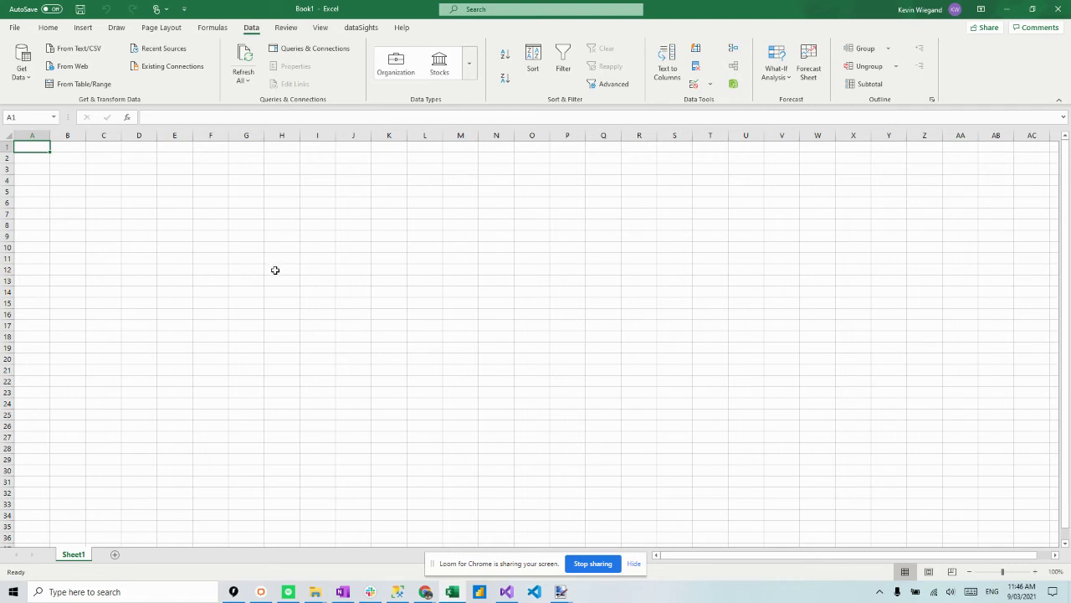
- Switch back to the dataSights web app in Chrome and open the Xero Power BI Consolidation demo
mouse_move(427, 593)
click(389, 551)
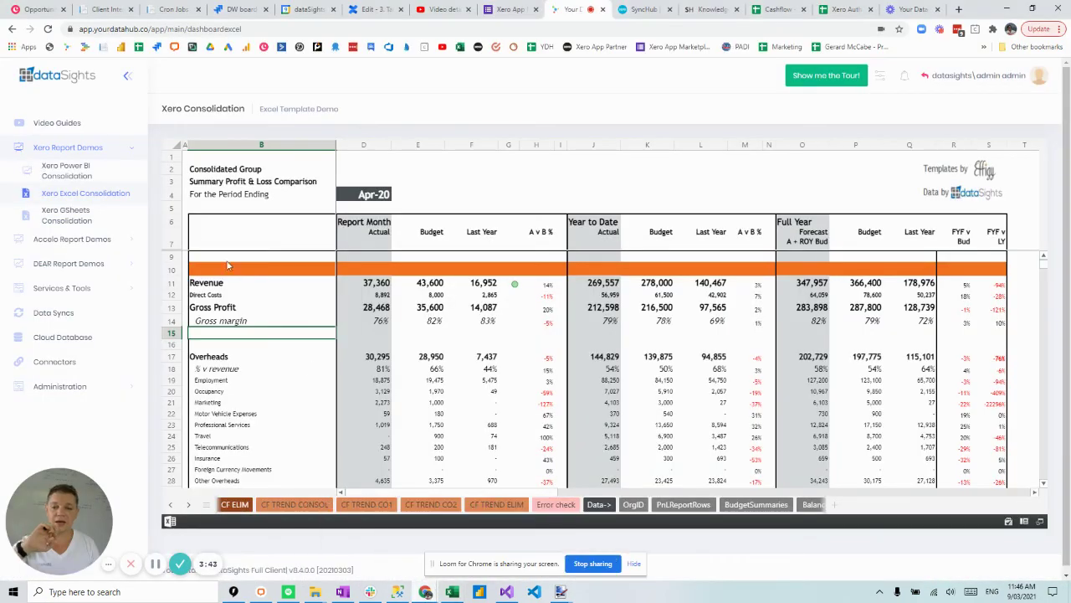
click(84, 177)
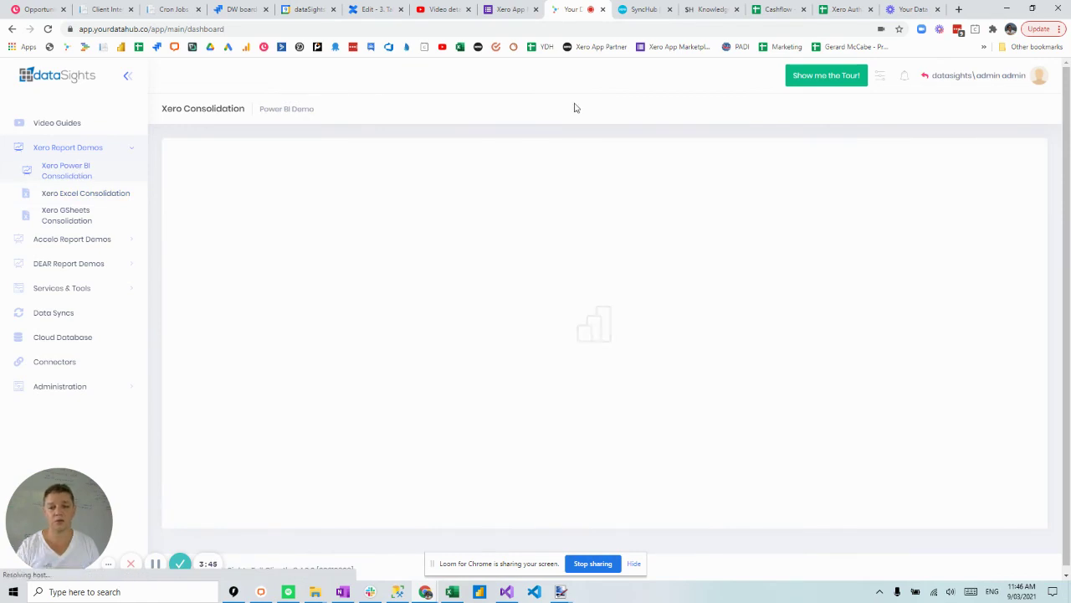